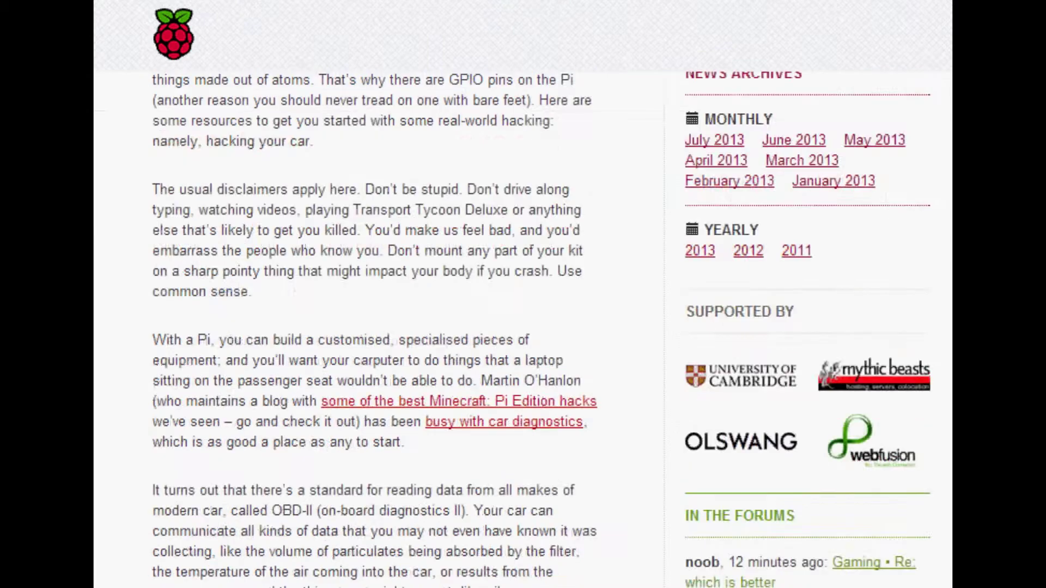
scroll(375, 327, down, 8)
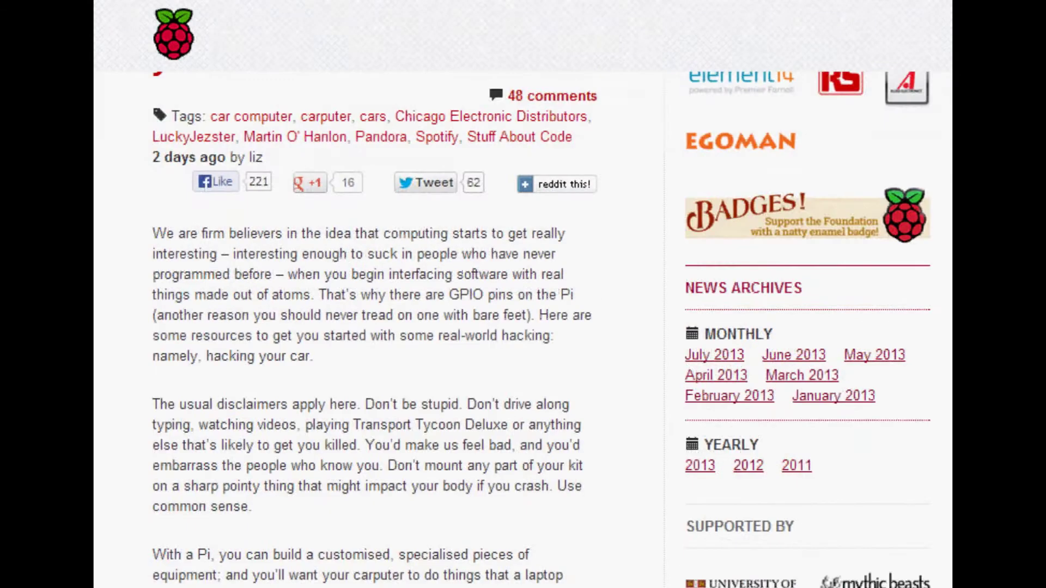
Scroll the Raspberry Pi Downloads page to view the NOOBS v1.2 zip and torrent links
scroll(375, 327, up, 2)
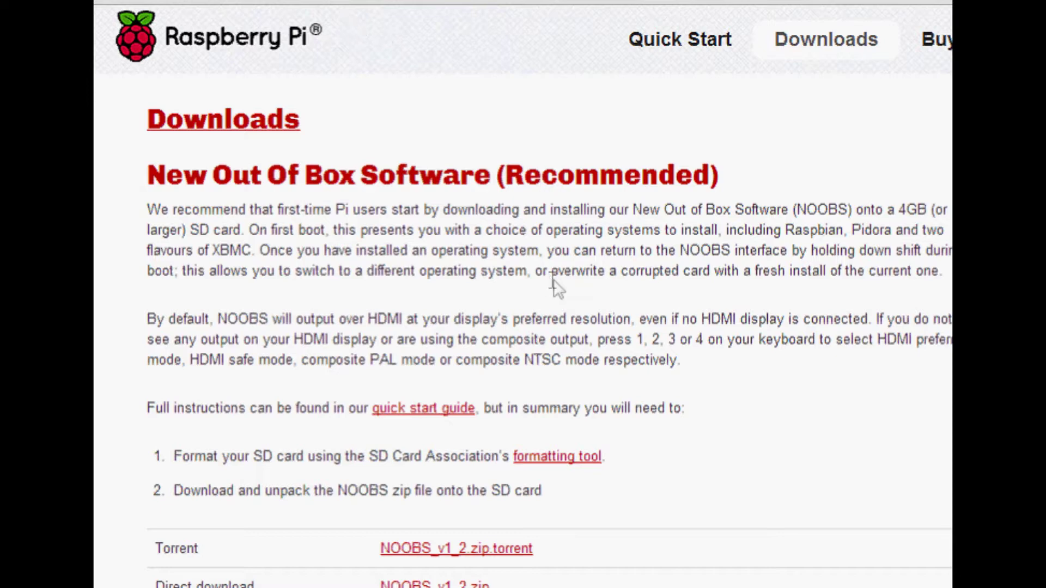
scroll(553, 281, down, 2)
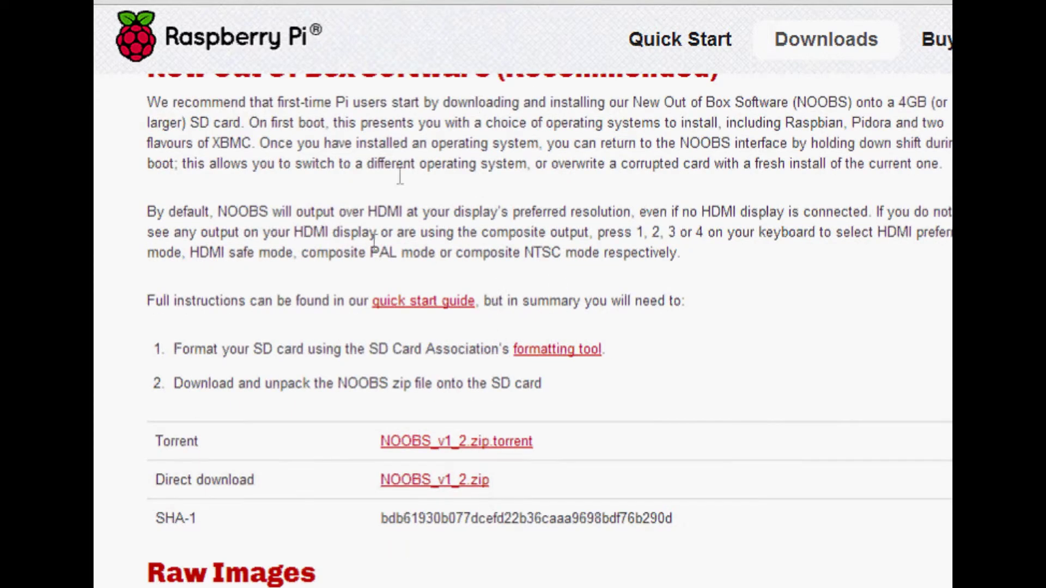
scroll(383, 235, up, 2)
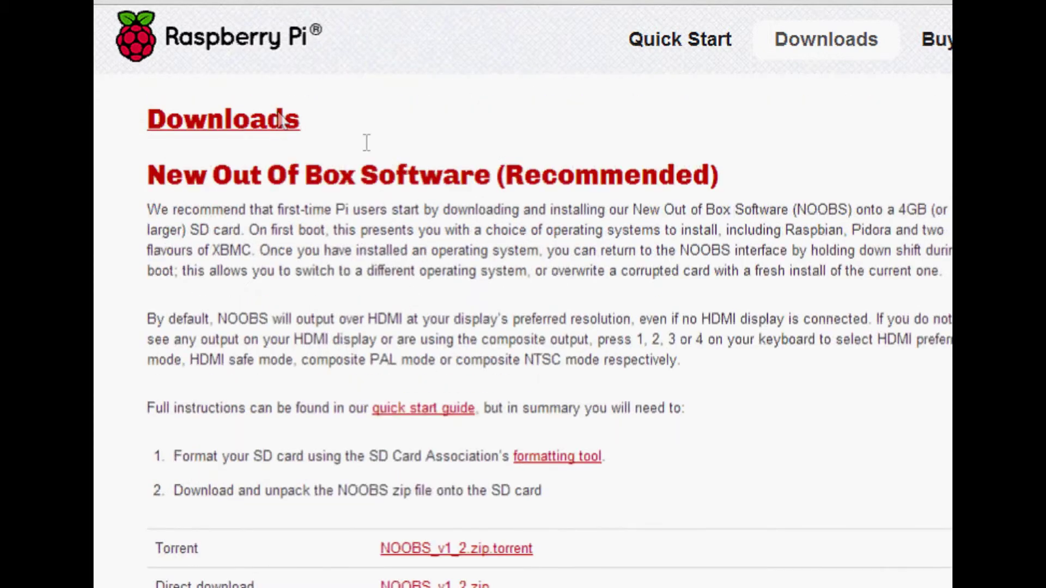
scroll(369, 66, down, 8)
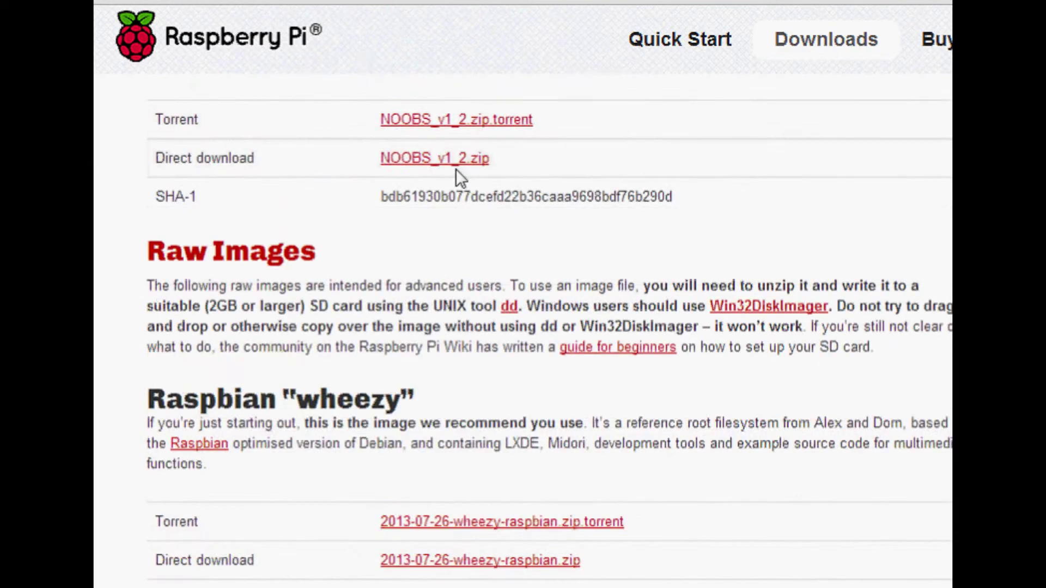
scroll(458, 171, up, 6)
scroll(465, 174, up, 2)
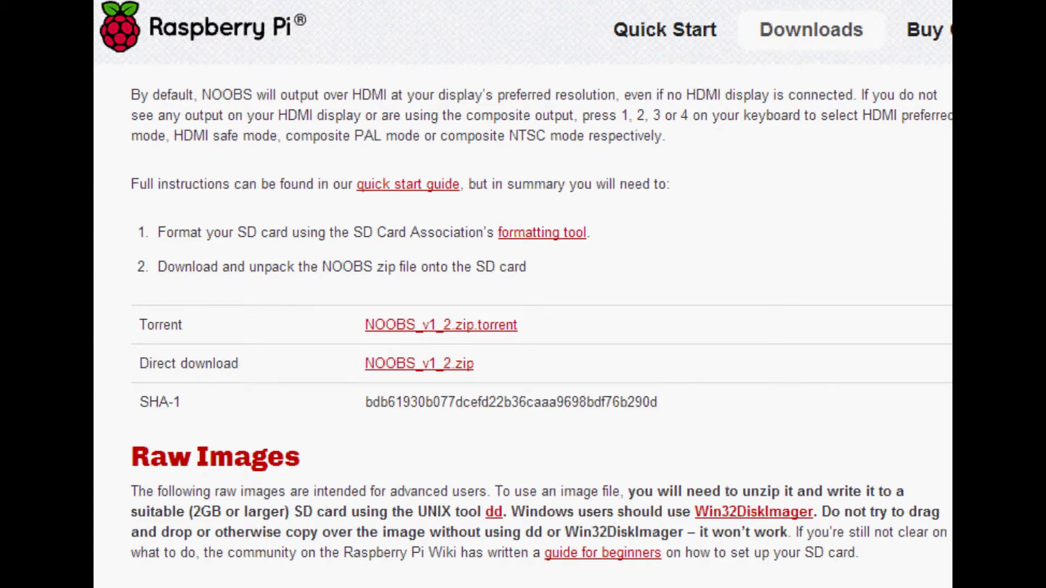
scroll(543, 376, down, 9)
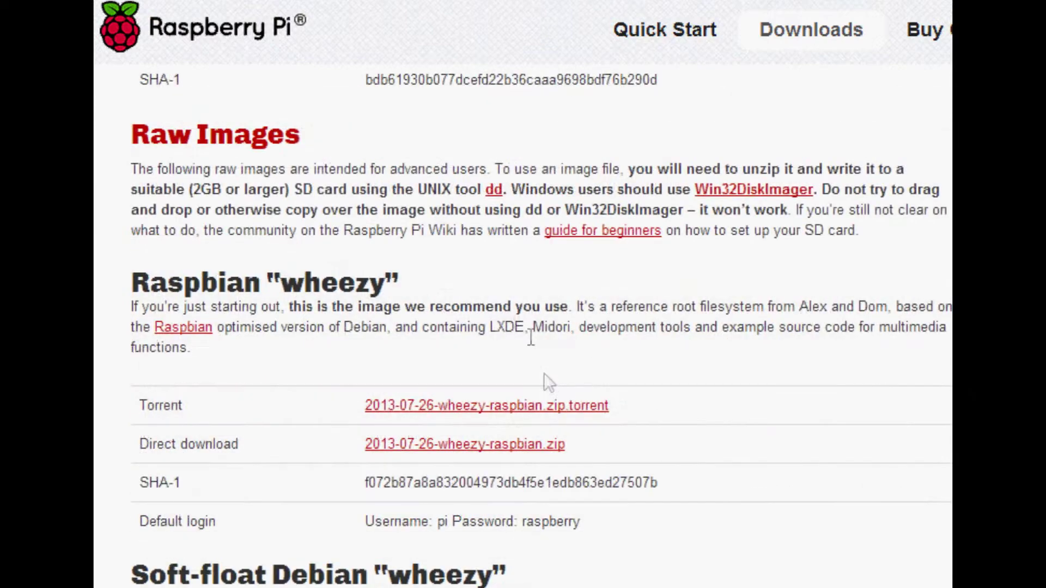
scroll(248, 221, up, 10)
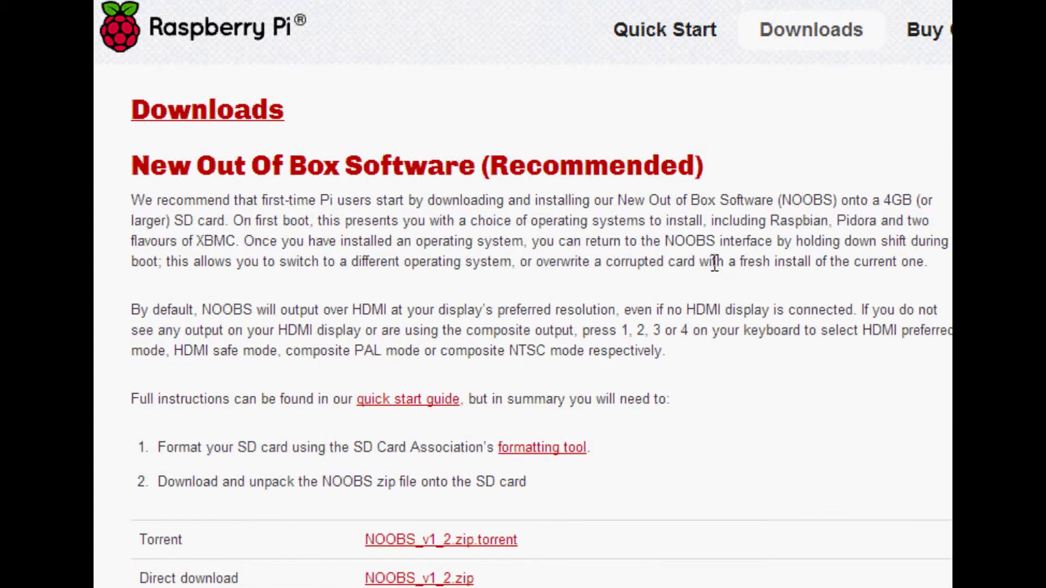
drag(862, 190, 880, 218)
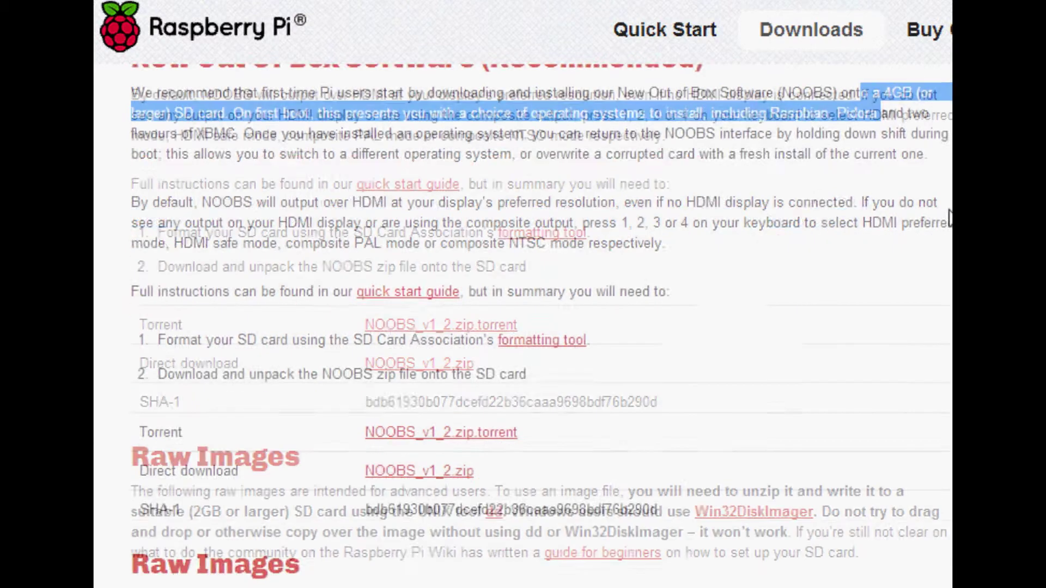
scroll(864, 229, down, 4)
scroll(862, 226, up, 4)
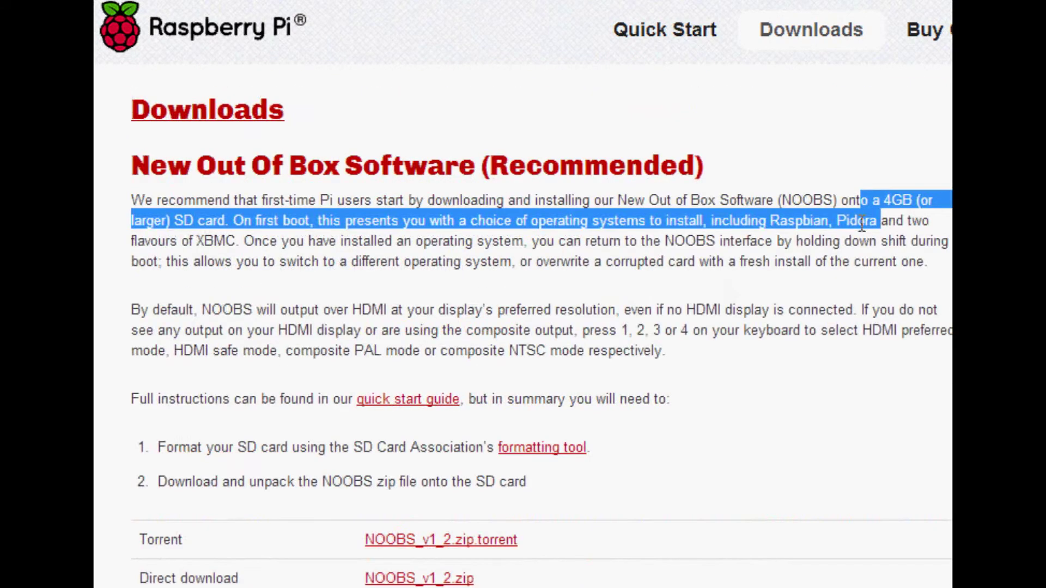
click(693, 289)
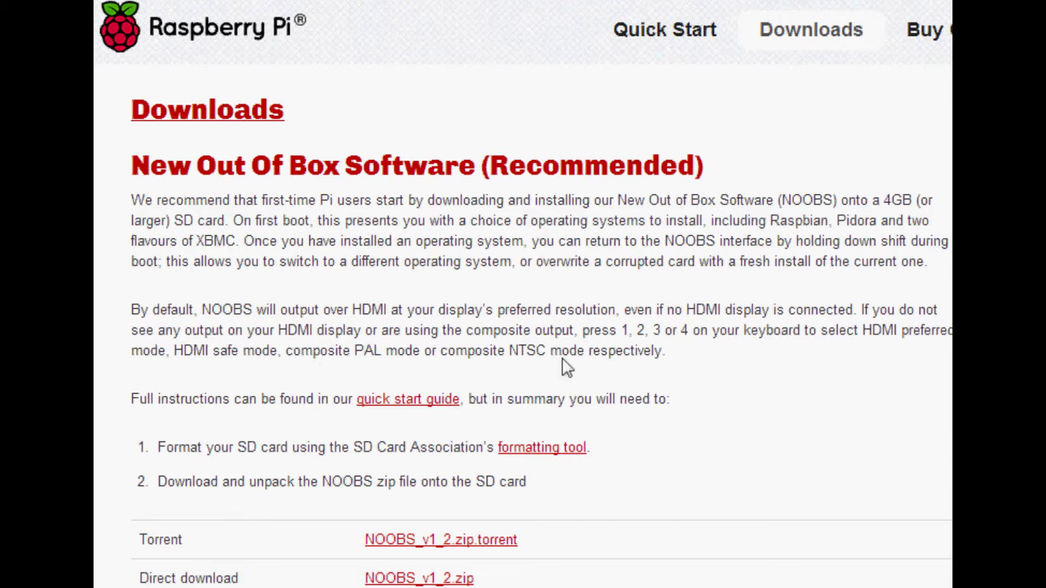
scroll(565, 352, down, 2)
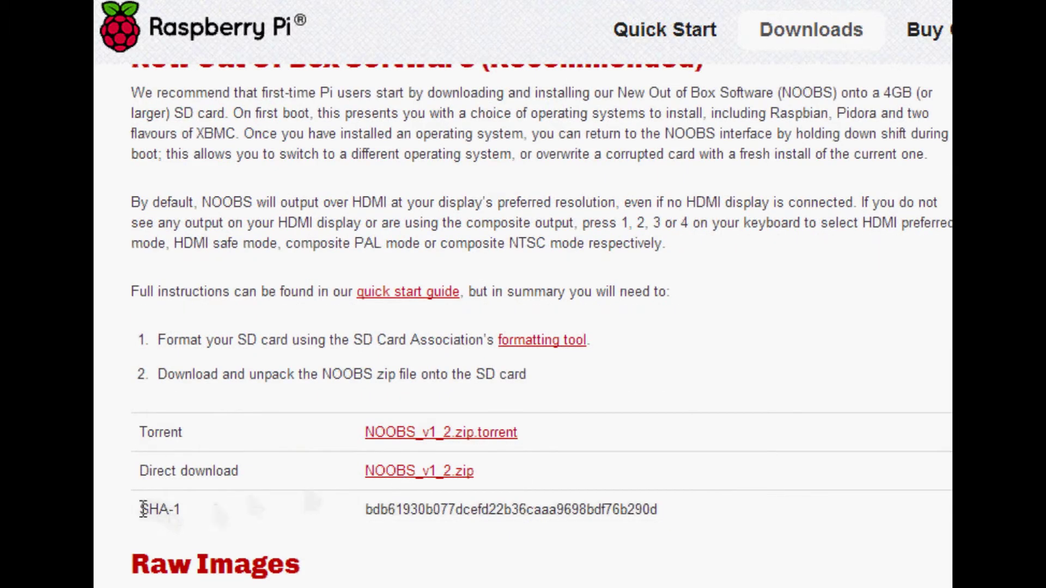
drag(141, 509, 729, 501)
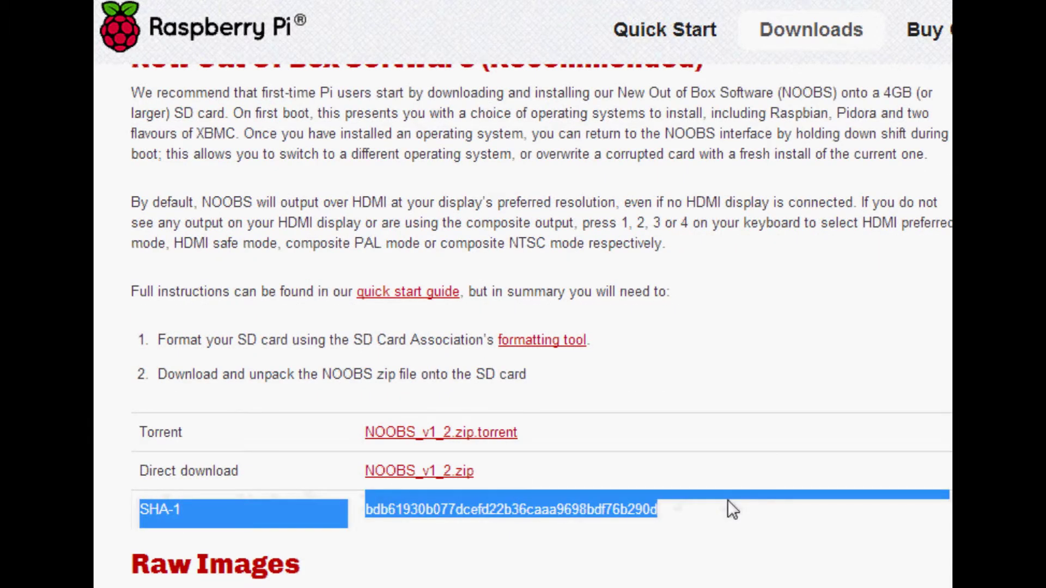
click(727, 499)
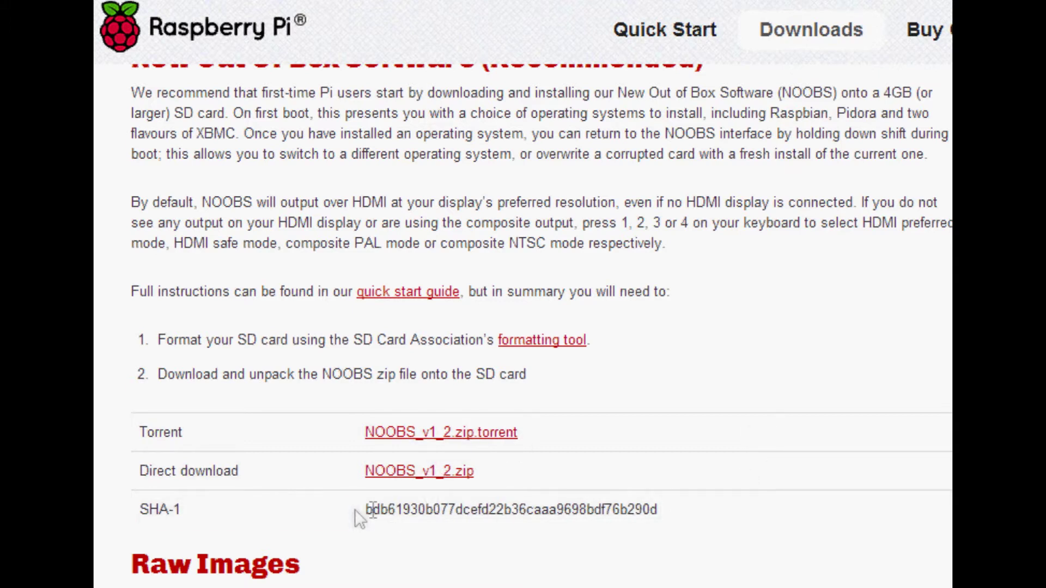
drag(356, 511, 703, 512)
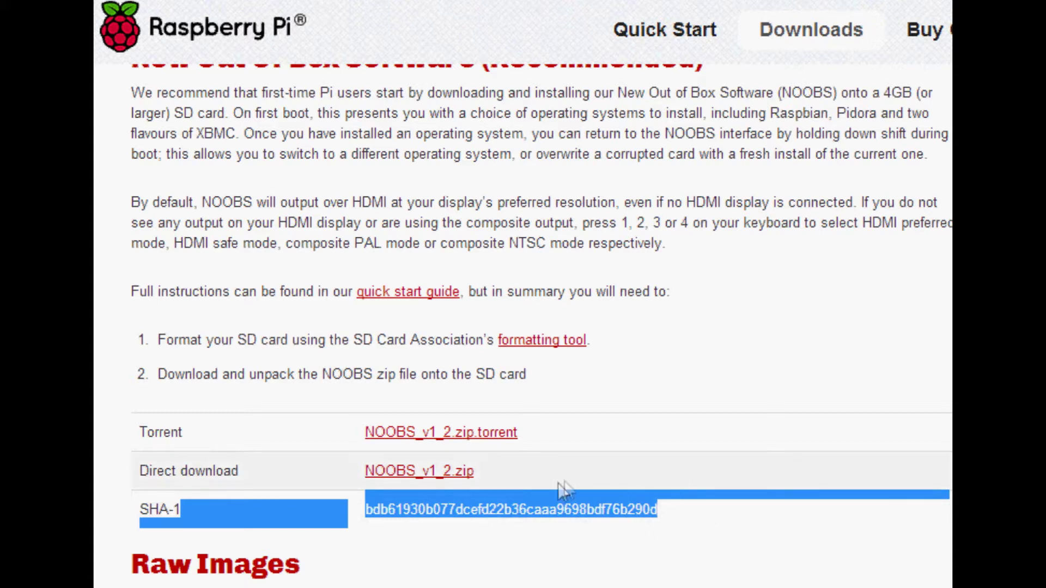
click(531, 470)
drag(688, 514, 402, 510)
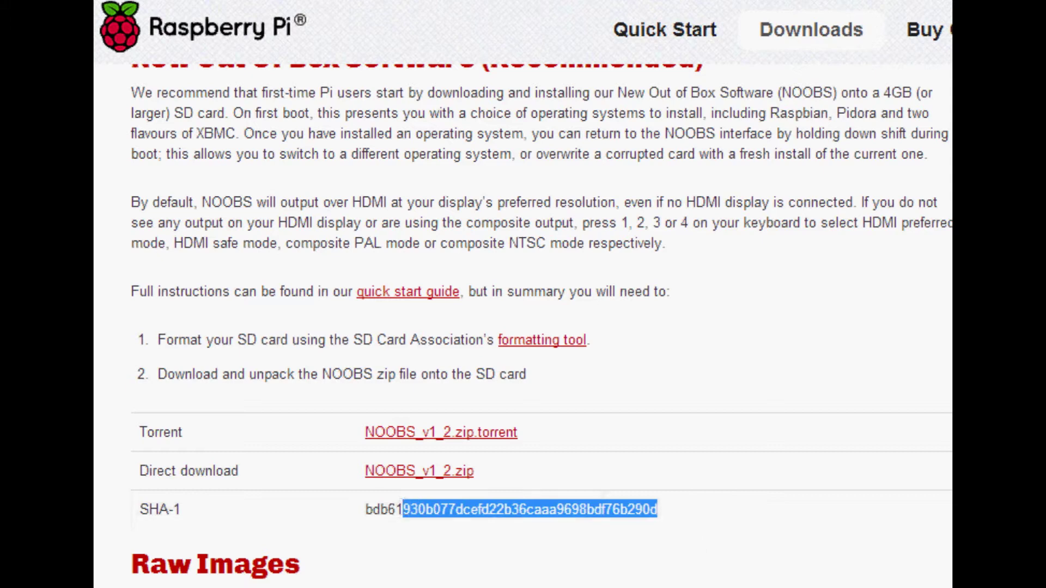
Download NOOBS_v1_2.zip directly, then close the redirect tab to return to Raspberry Pi Downloads
click(429, 472)
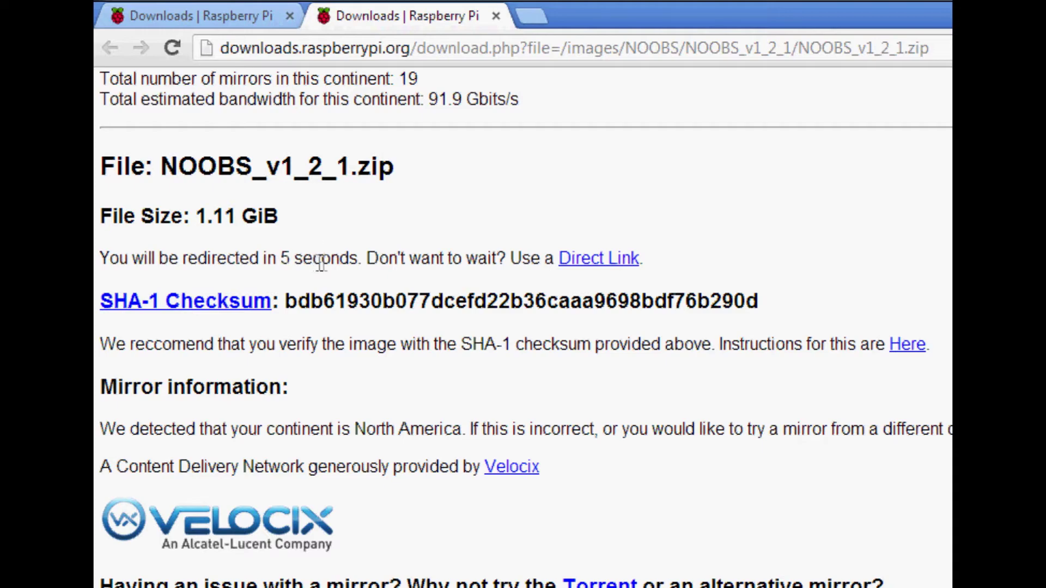
scroll(507, 289, down, 9)
scroll(508, 280, up, 9)
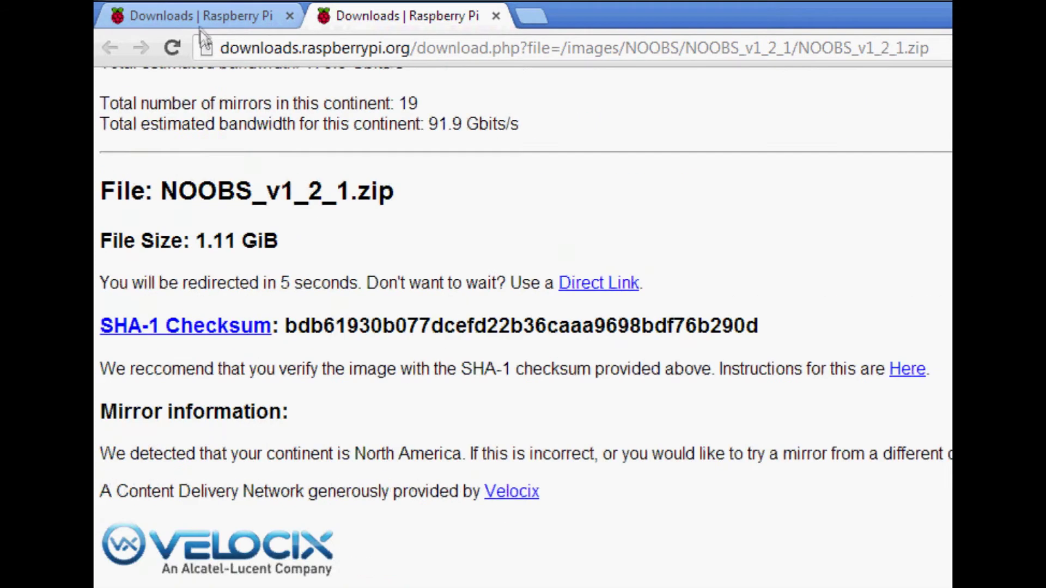
middle_click(357, 25)
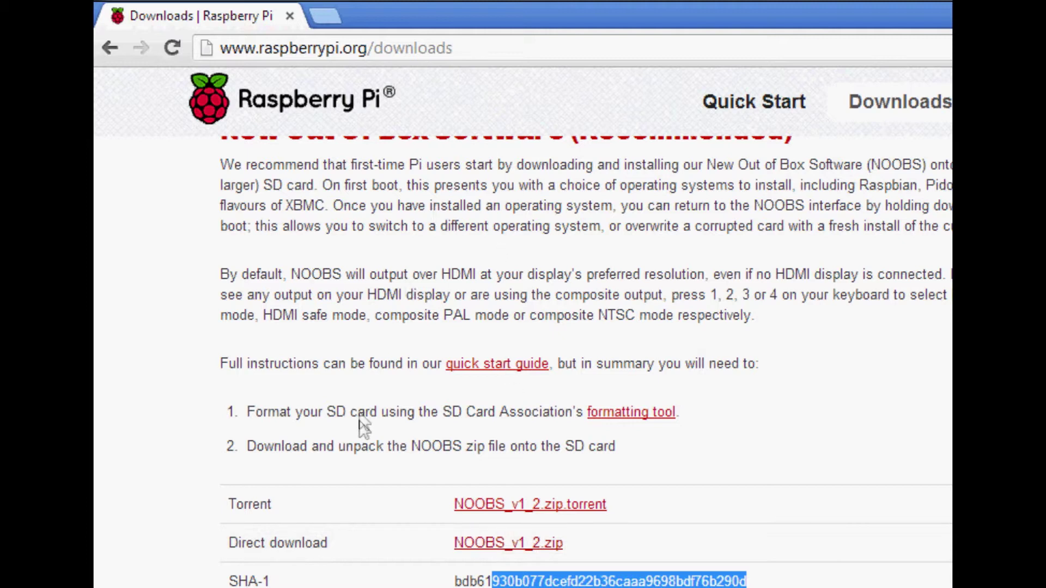
Follow the 'formatting tool' link in step 1 to the SD Association's SD Formatter 4.0 page
drag(359, 419, 642, 412)
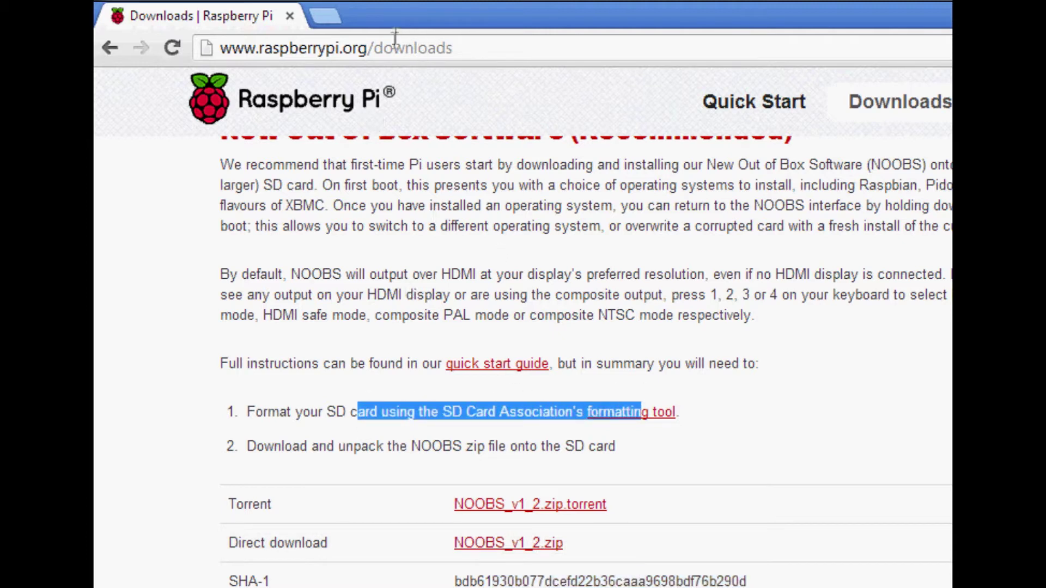
click(327, 412)
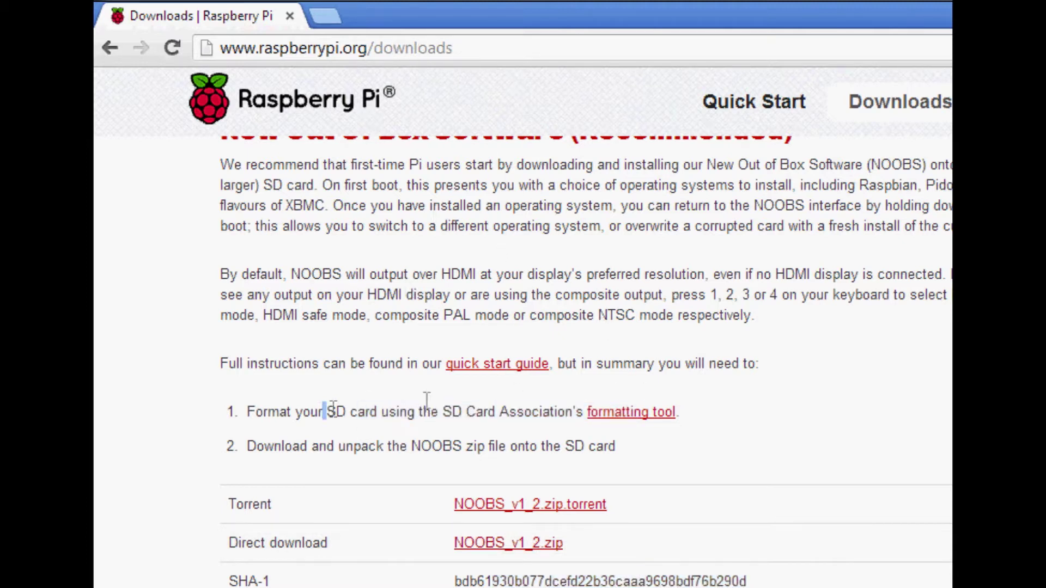
drag(327, 412, 524, 409)
click(610, 415)
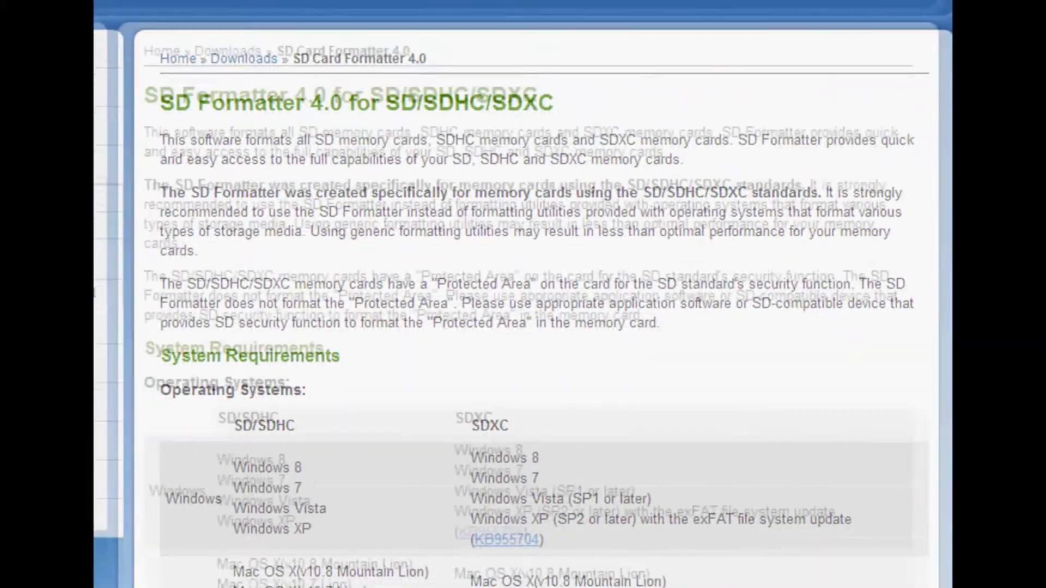
Scroll down to the SD Formatter 4.0 system requirements
scroll(392, 182, down, 2)
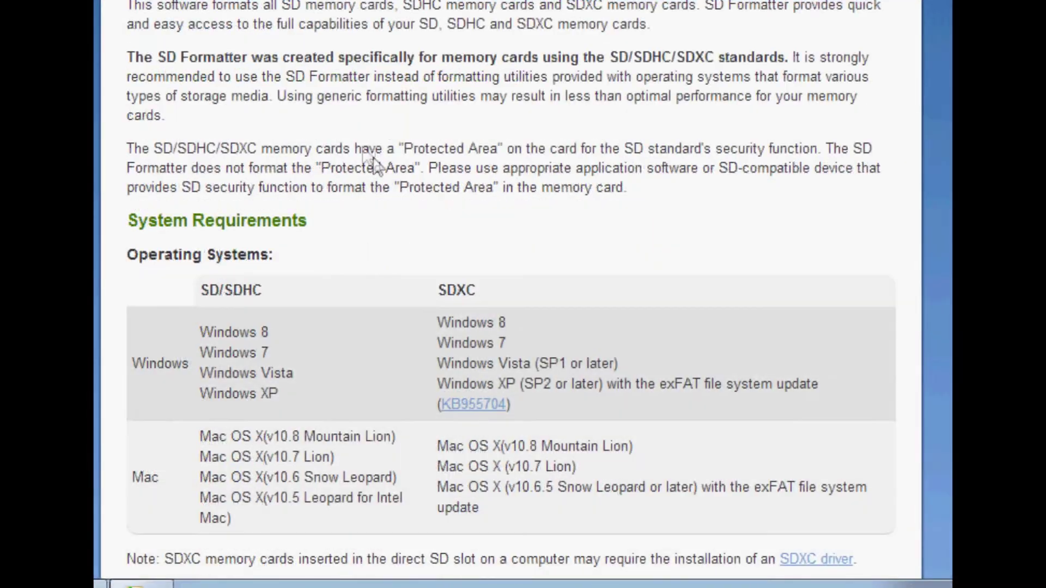
scroll(369, 158, down, 2)
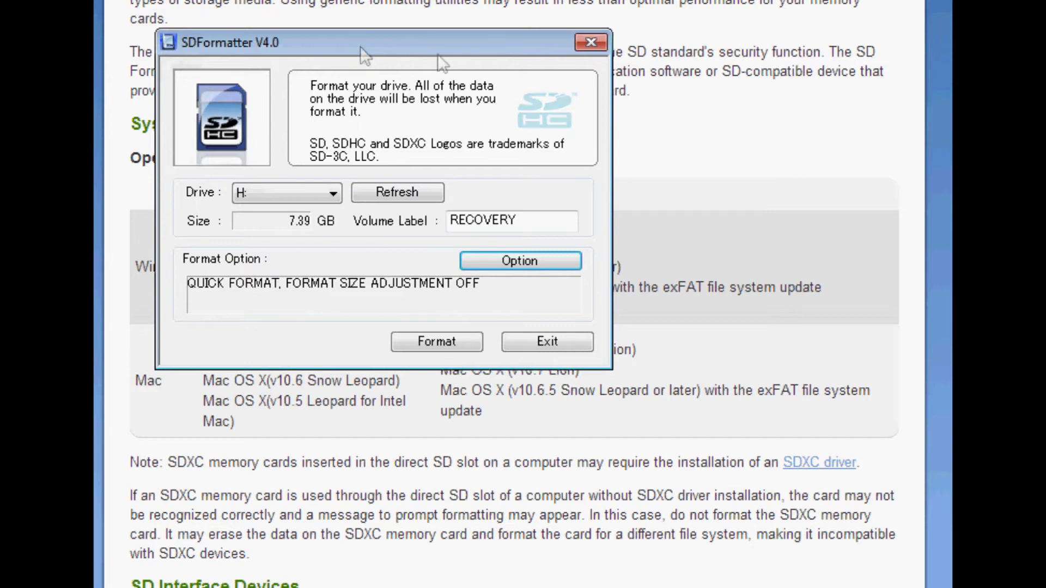
Turn FORMAT SIZE ADJUSTMENT on in the SDFormatter options
drag(362, 45, 469, 119)
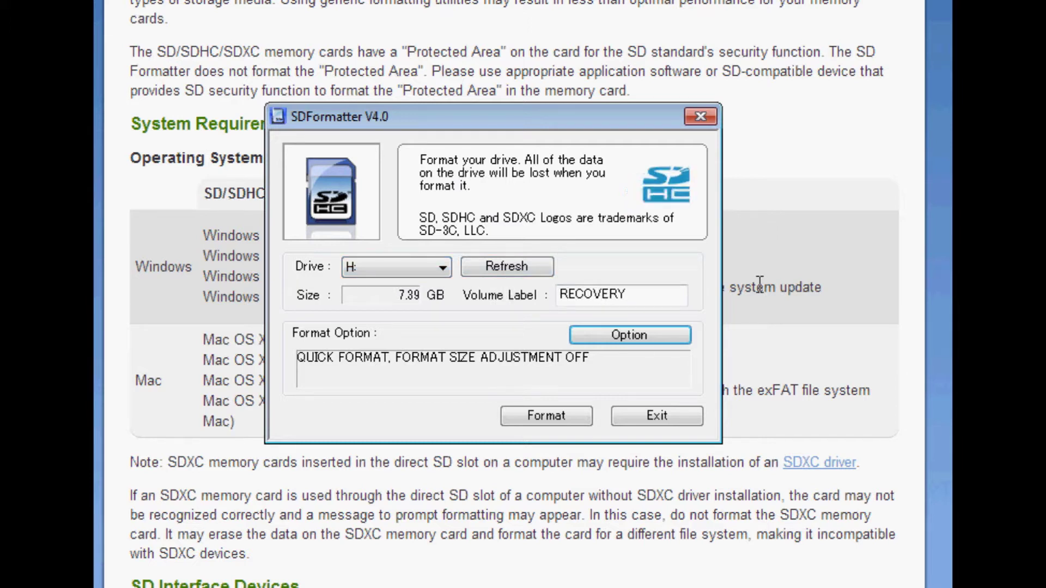
click(667, 336)
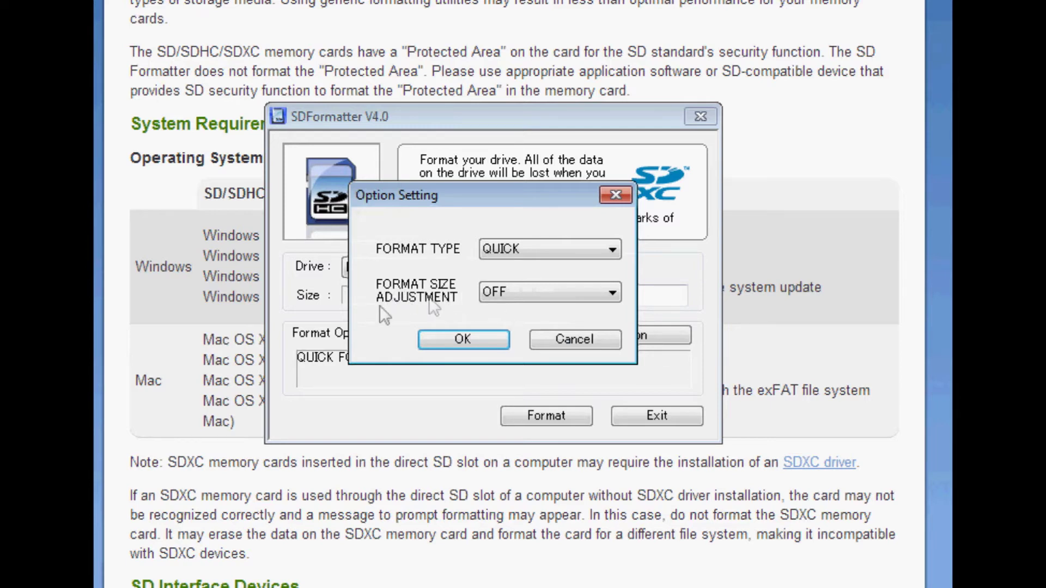
click(502, 299)
click(501, 323)
click(483, 340)
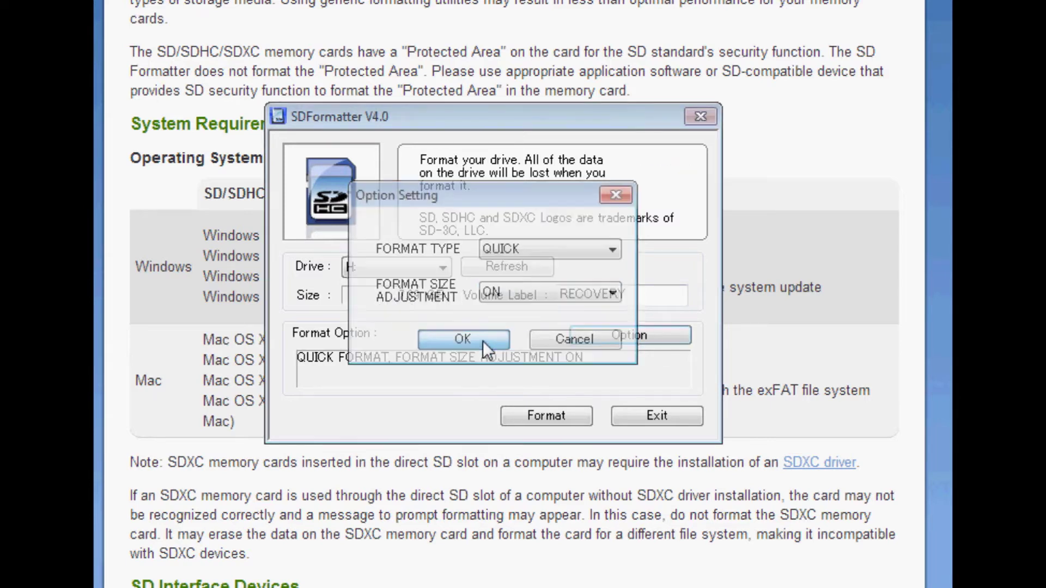
Quick-format drive H:, accepting both warnings and the completion message, then exit SDFormatter
click(577, 415)
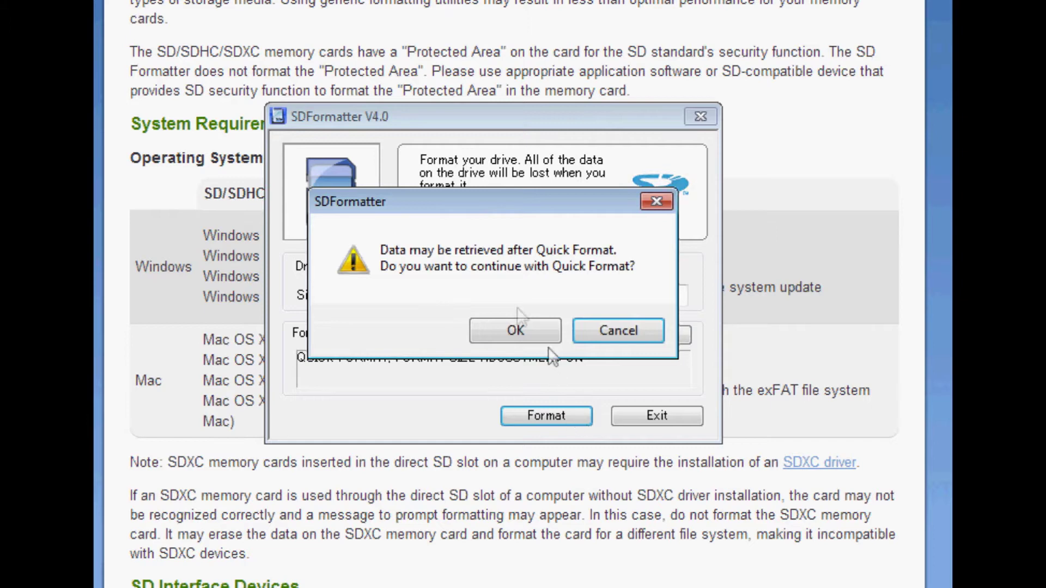
click(521, 332)
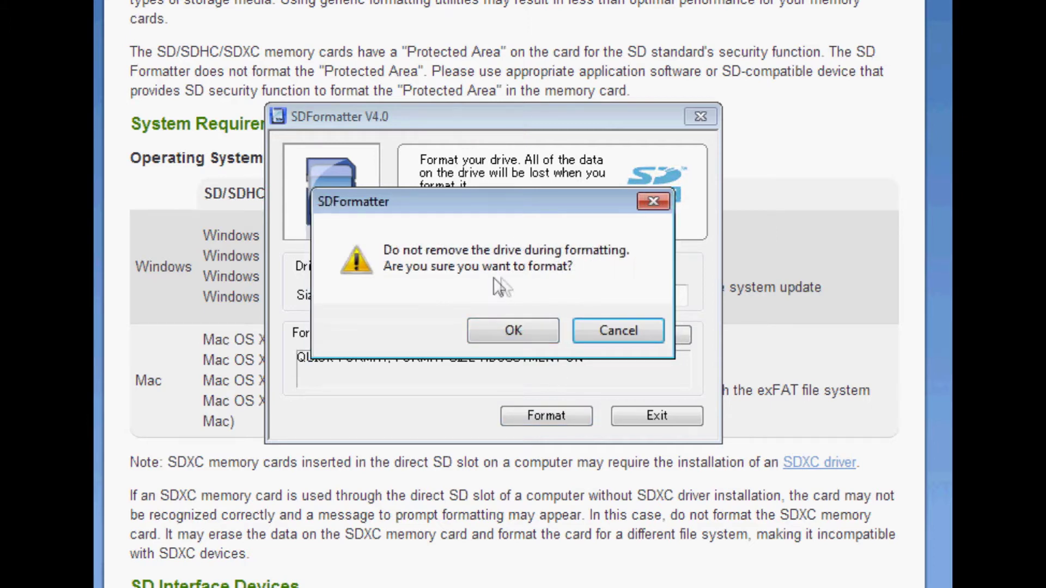
click(527, 331)
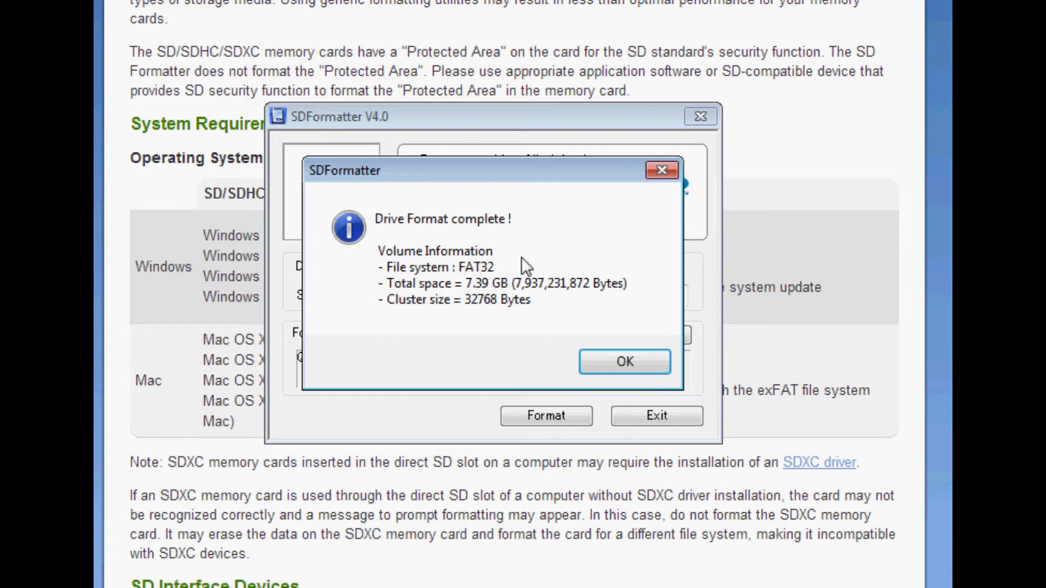
click(626, 363)
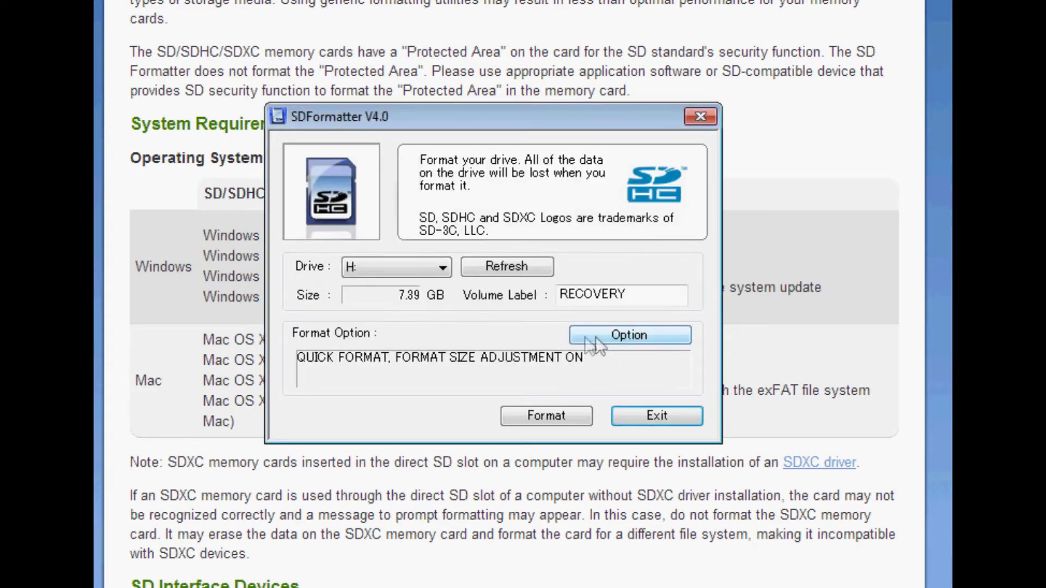
click(656, 418)
Select all ten NOOBS items from 'images' to 'riscos-boot.bin' and drag them onto RECOVERY (H:)
scroll(434, 24, up, 3)
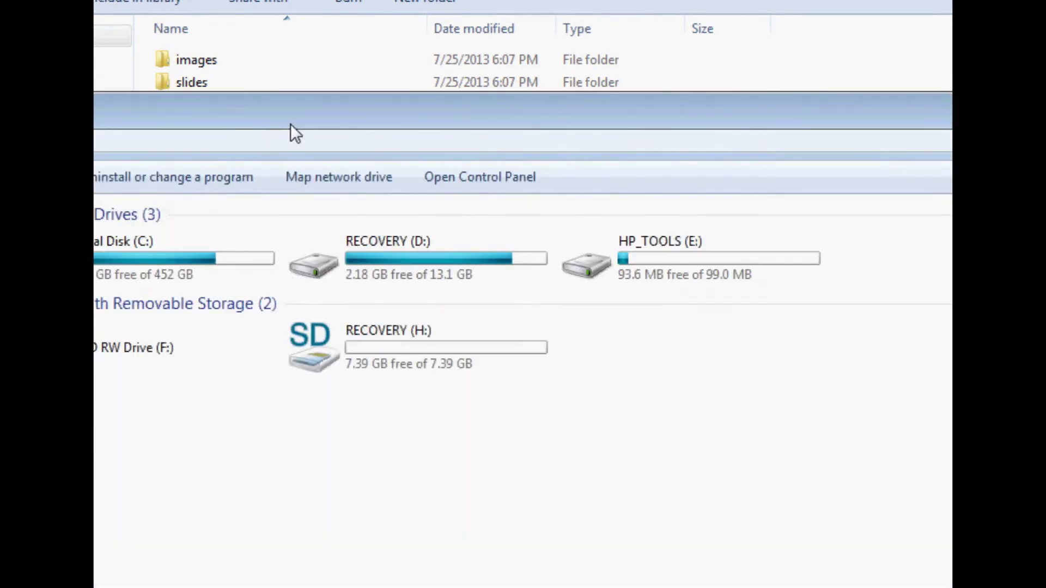
drag(279, 131, 251, 299)
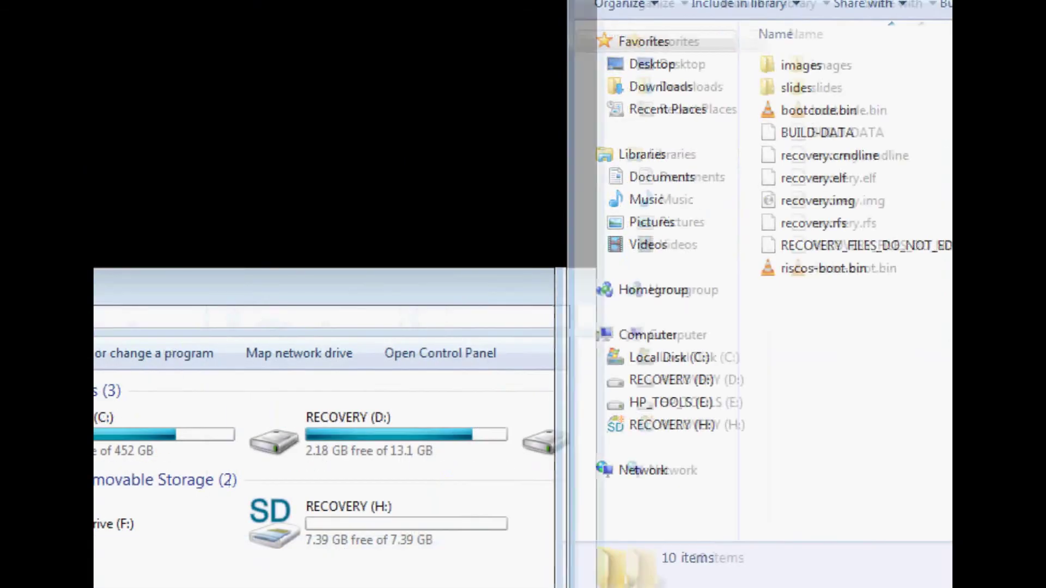
click(864, 66)
shift+click(860, 268)
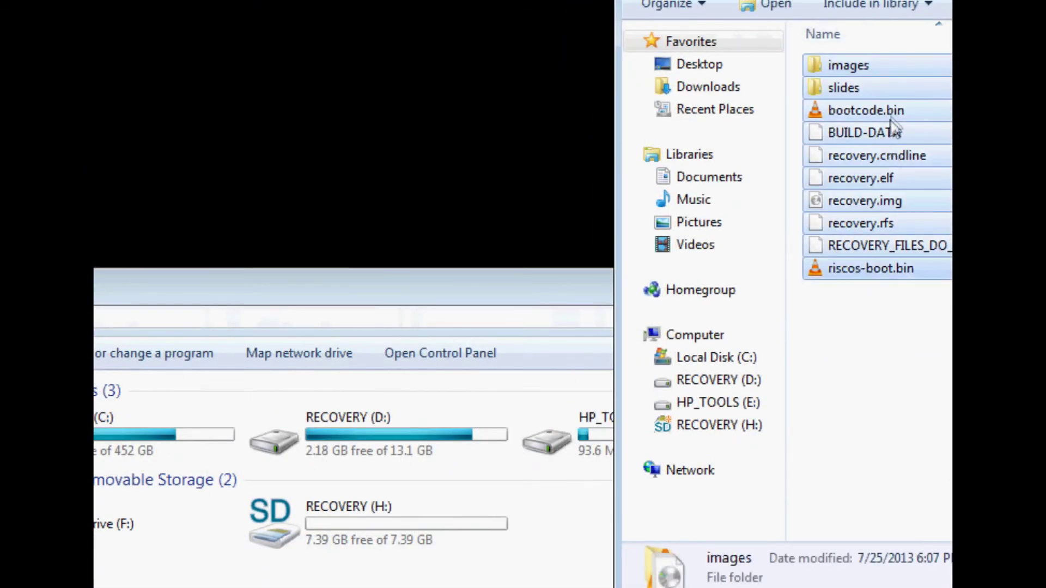
drag(895, 66, 352, 511)
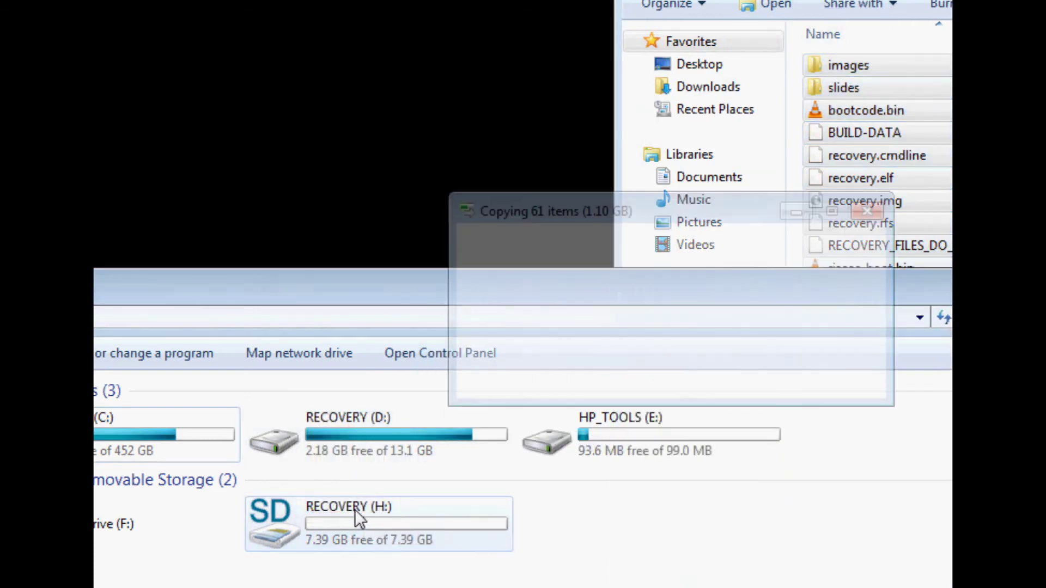